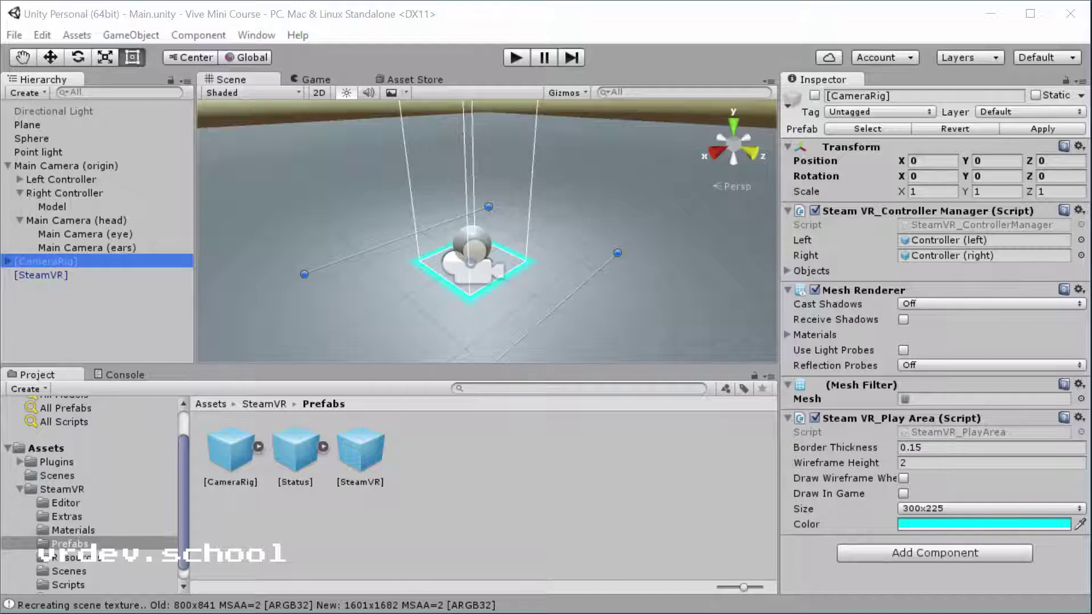
# Deactivate the Main Camera (origin) rig and activate [CameraRig] in the Hierarchy
pyautogui.click(63, 166)
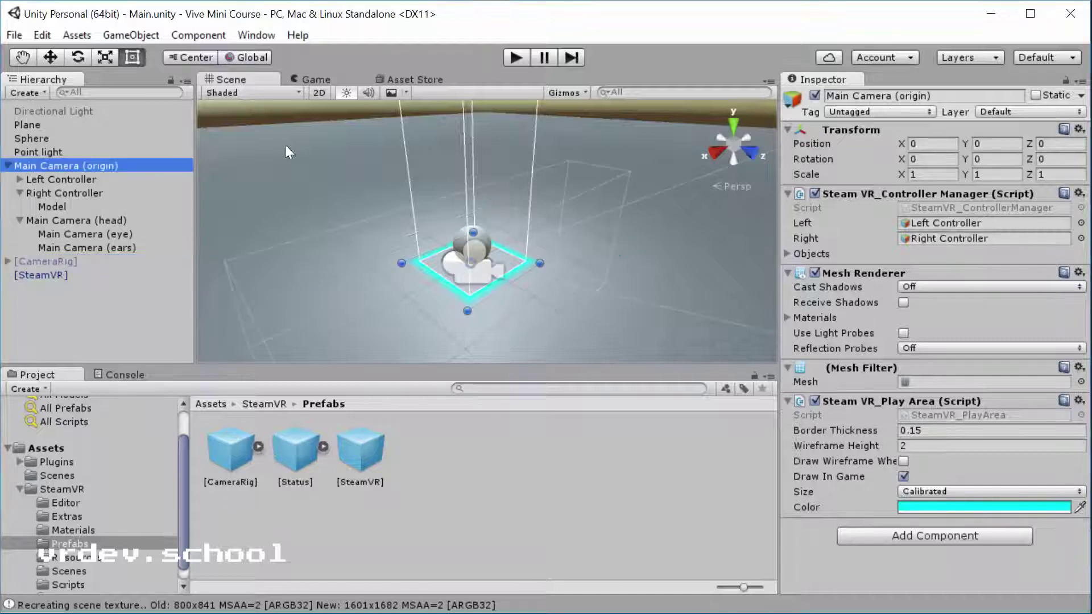
pyautogui.click(814, 93)
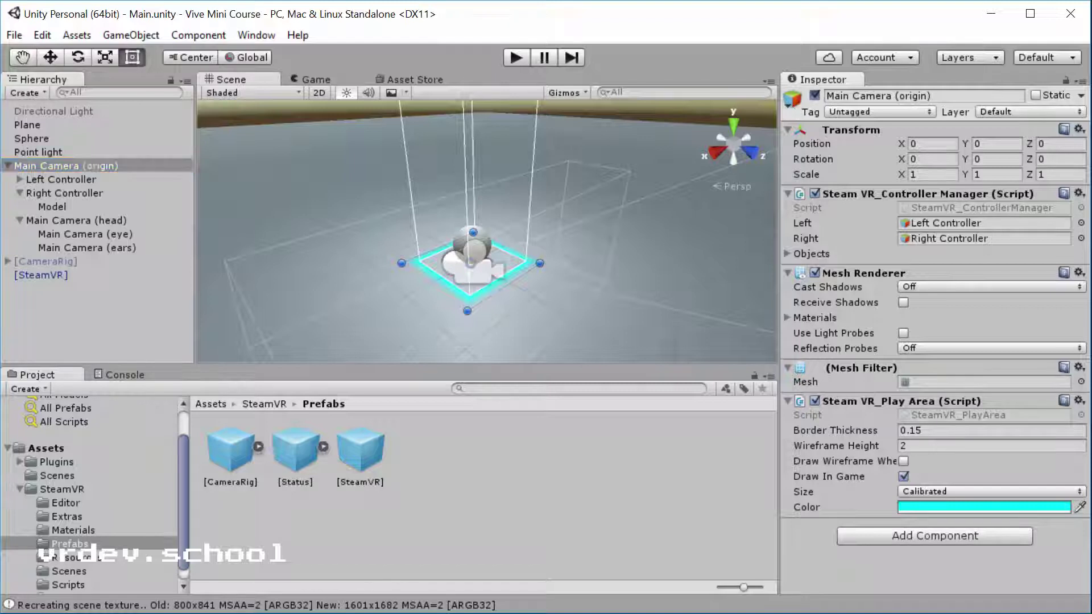
pyautogui.click(20, 169)
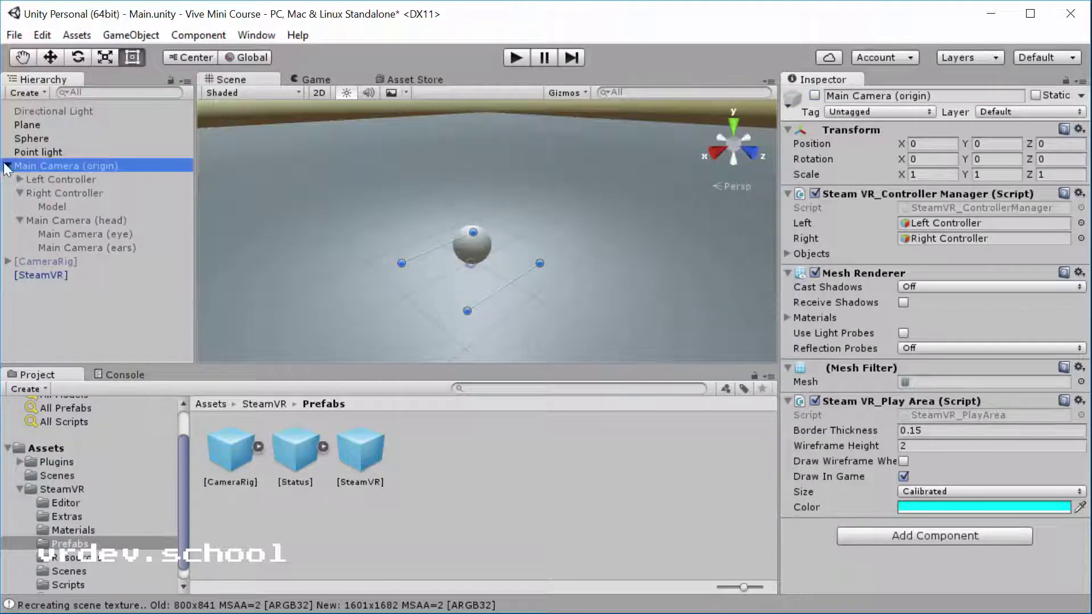
pyautogui.press('Left')
pyautogui.click(51, 179)
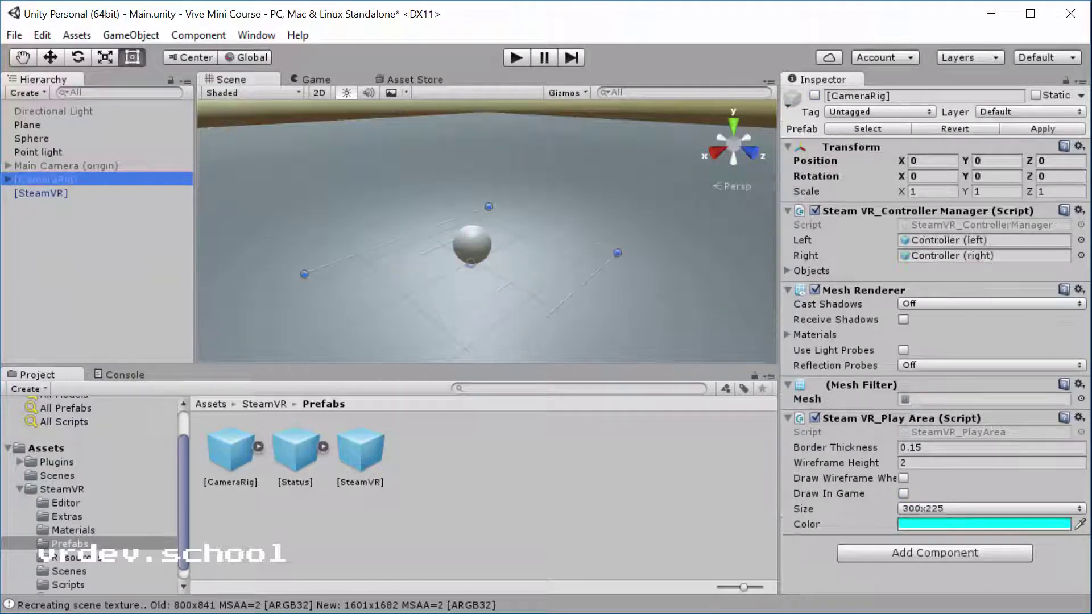
pyautogui.click(816, 95)
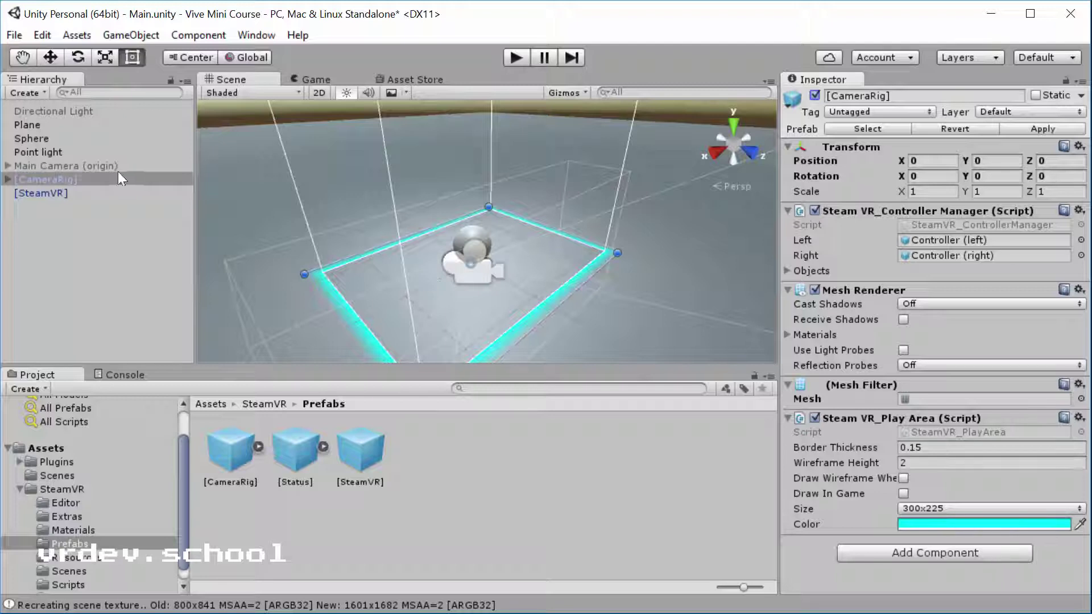
# Set the [SteamVR] object's Tracking Space to Tracking Universe Seated
pyautogui.click(73, 192)
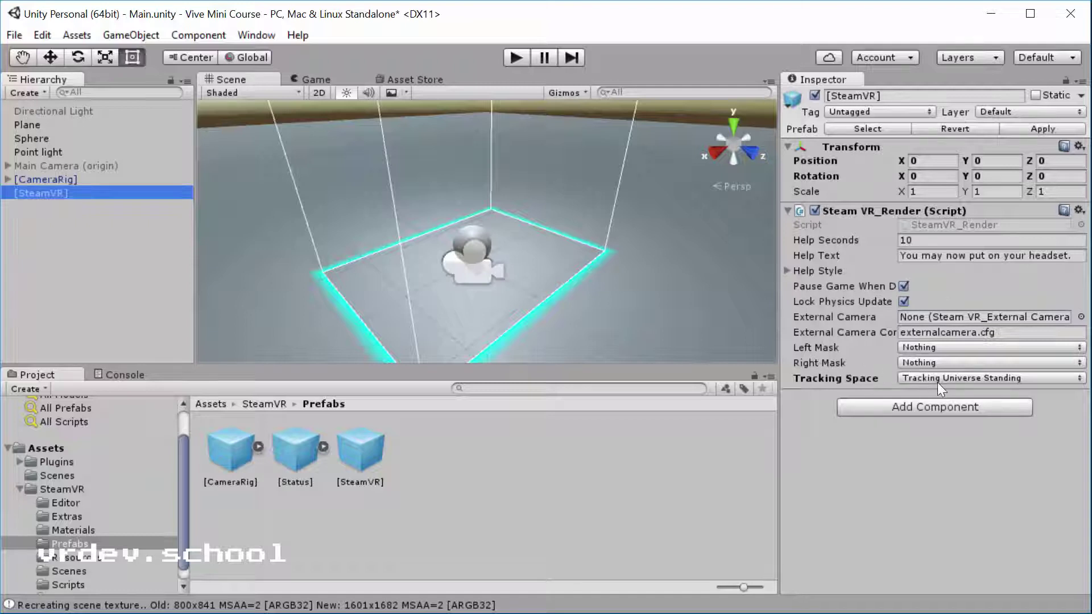
pyautogui.click(1037, 378)
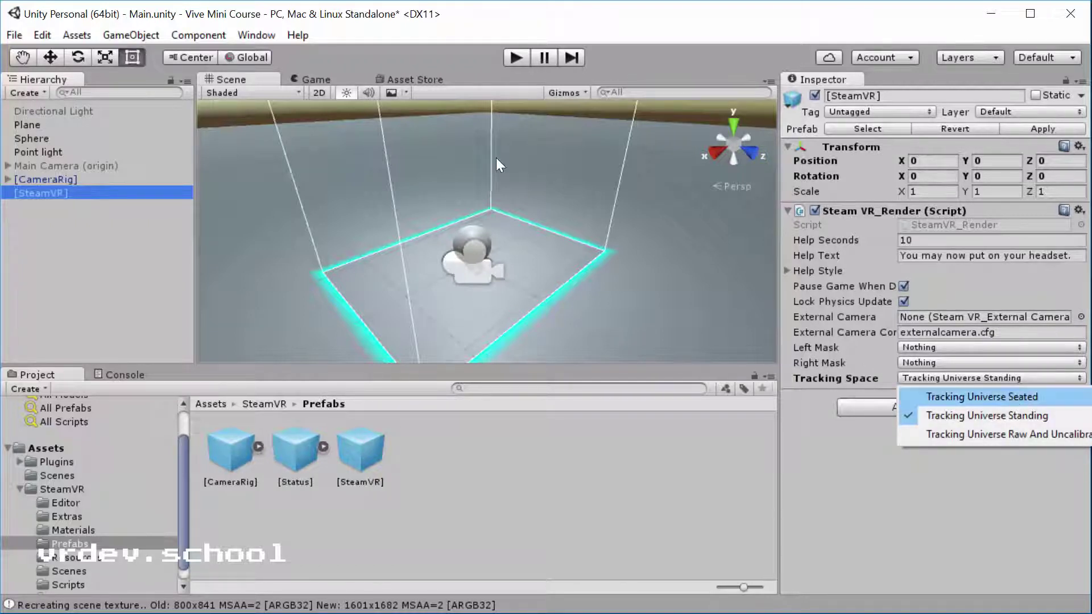
pyautogui.click(981, 397)
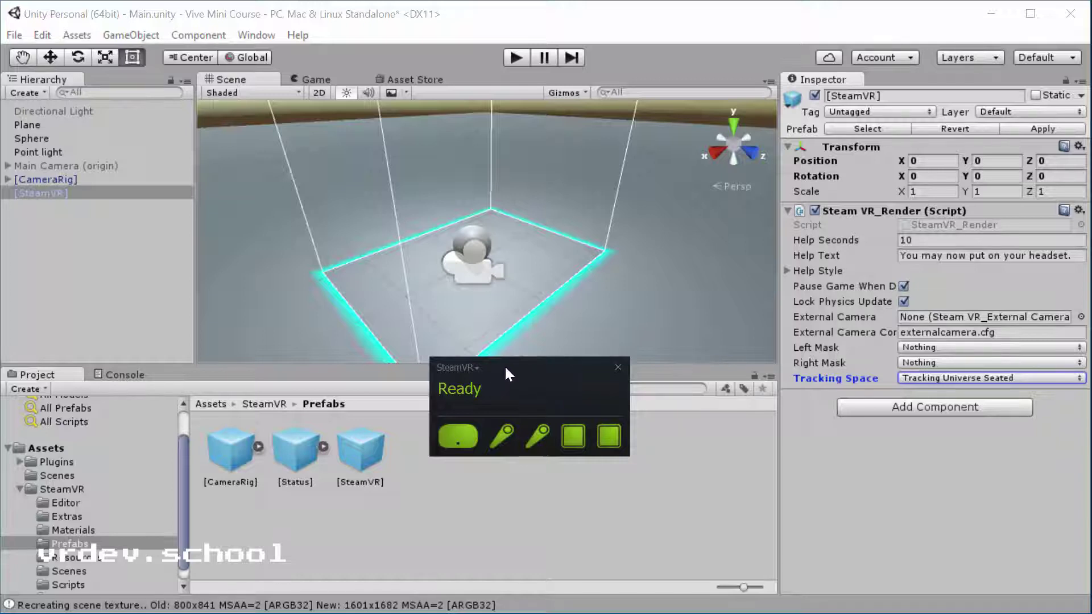
# Launch SteamVR Run Room Setup and choose the Standing Only option
pyautogui.moveTo(508, 373); pyautogui.dragTo(450, 103)
pyautogui.click(397, 99)
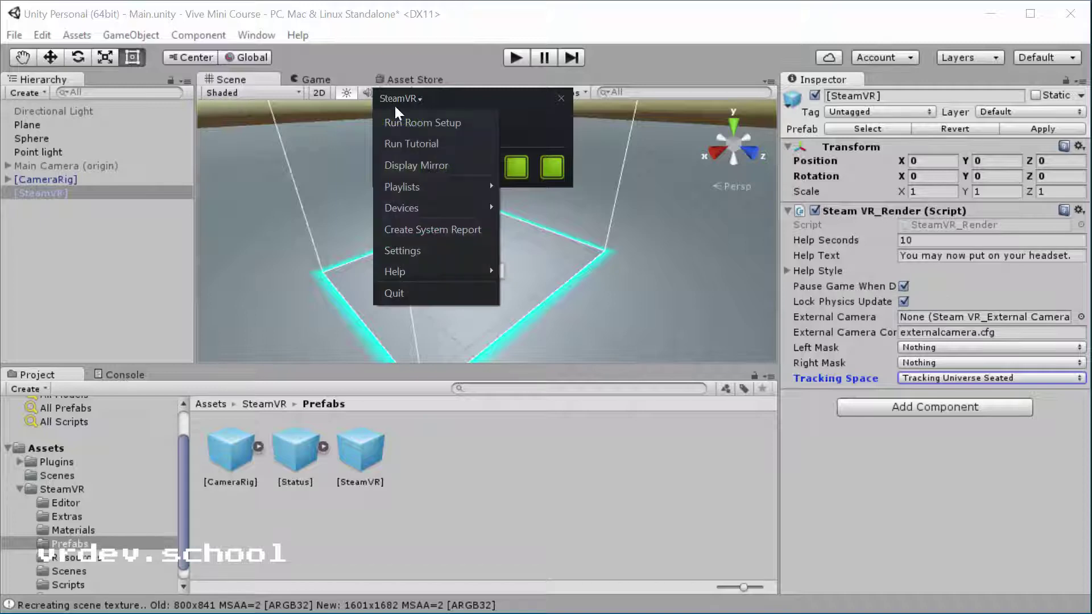
pyautogui.click(420, 122)
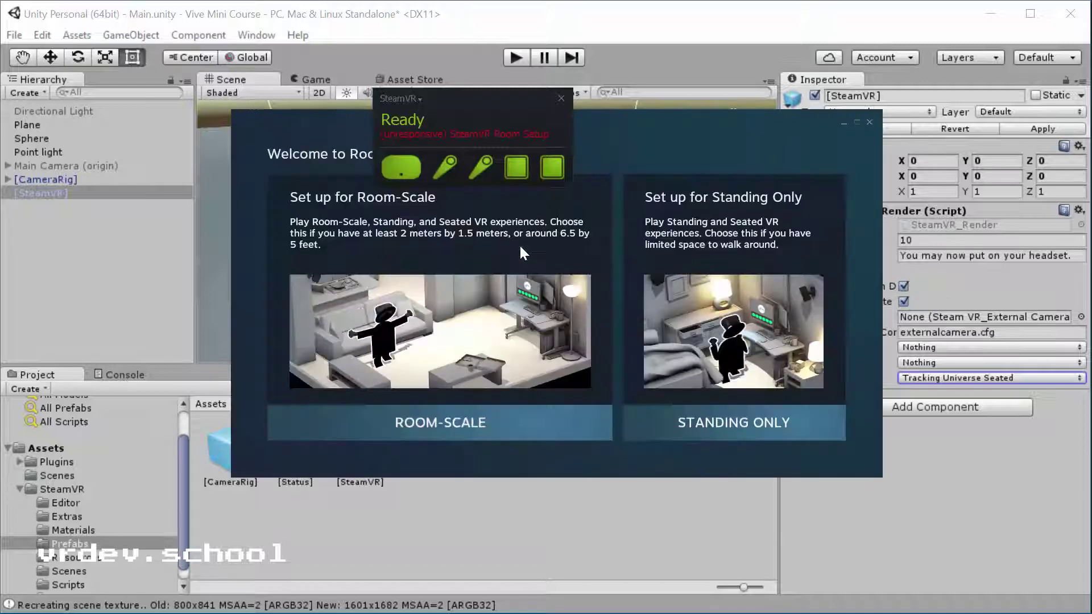
pyautogui.click(737, 431)
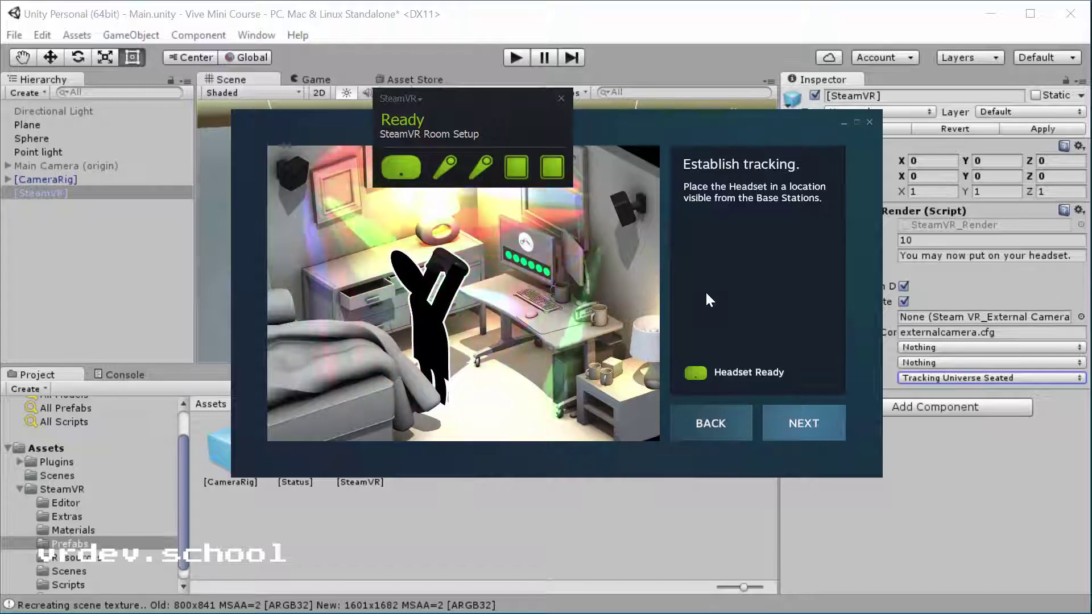
pyautogui.moveTo(429, 90); pyautogui.dragTo(103, 35)
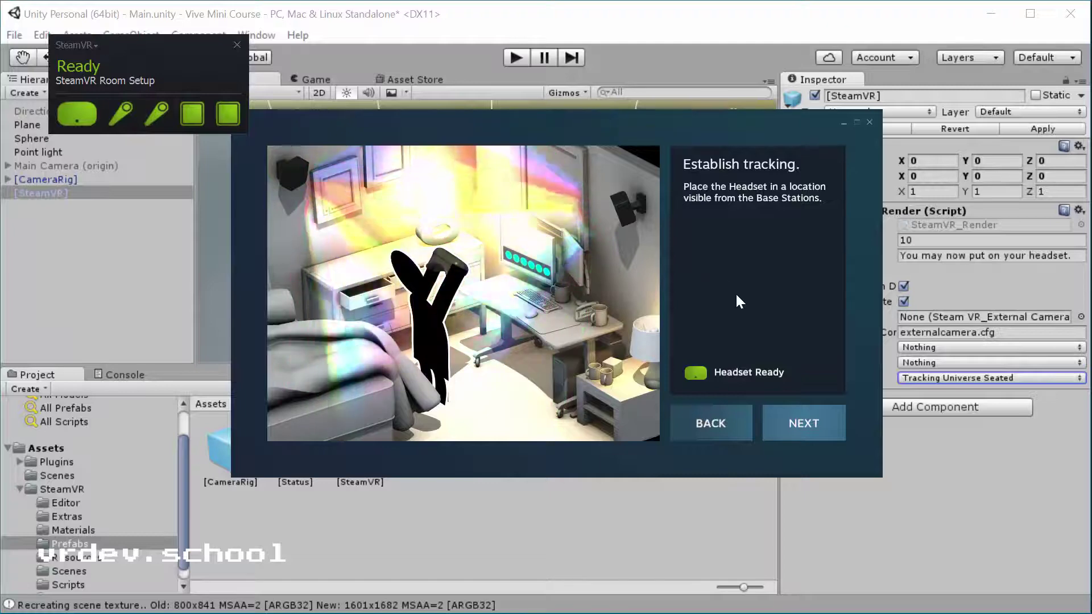
# Calibrate the play-space centre, then calibrate the floor at 0 cm to finish setup
pyautogui.click(793, 419)
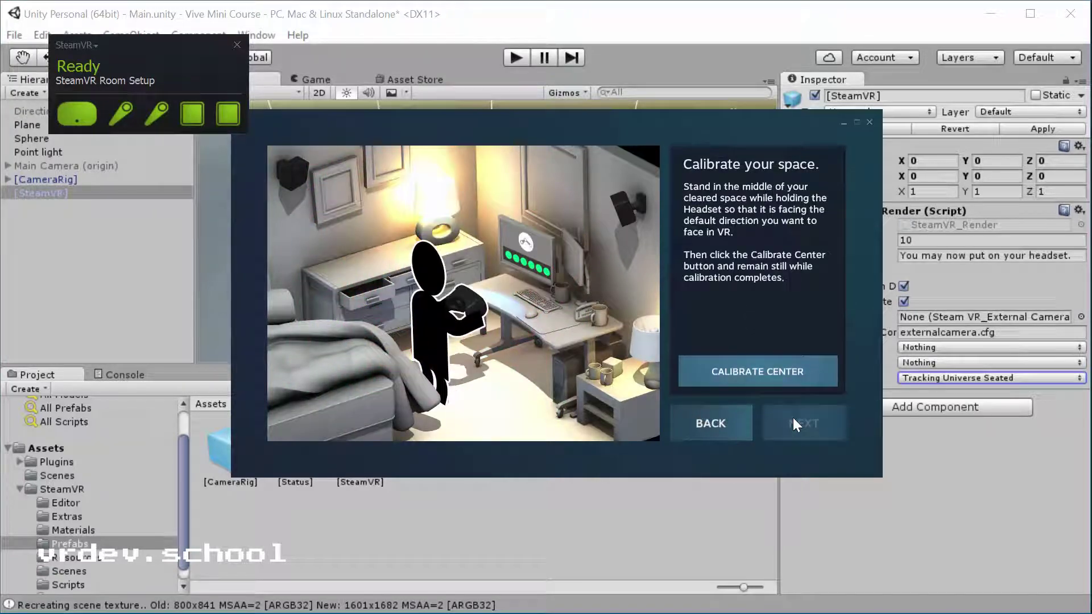
pyautogui.click(740, 365)
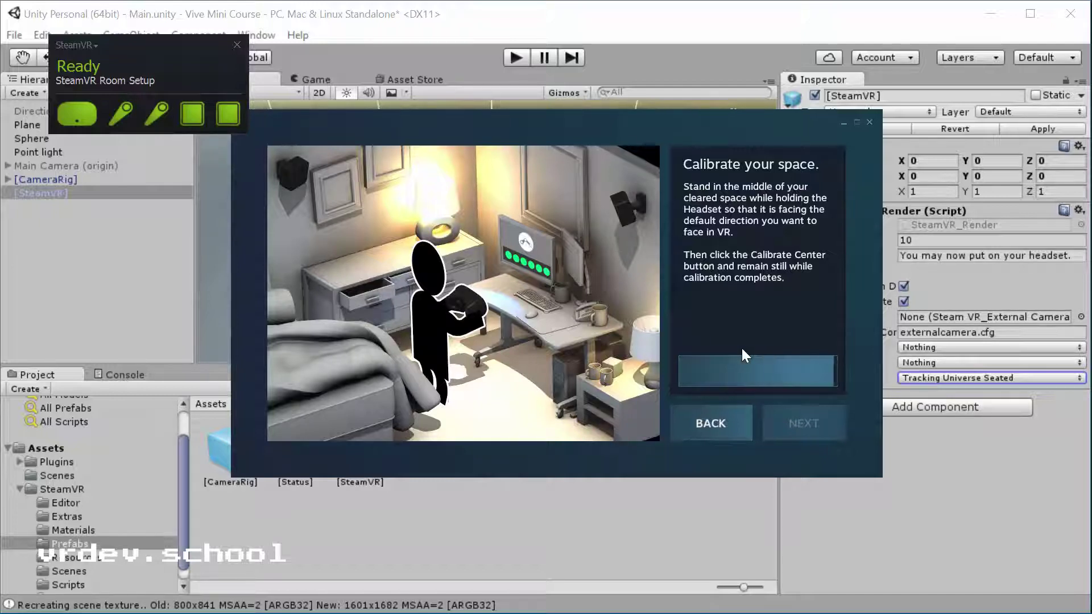
pyautogui.click(806, 421)
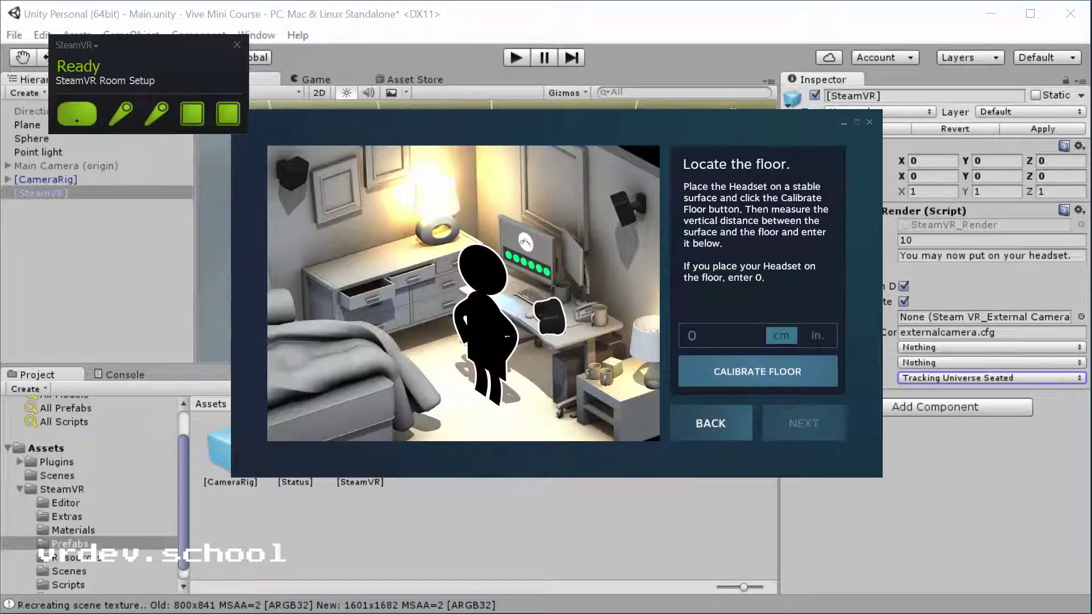
pyautogui.click(811, 370)
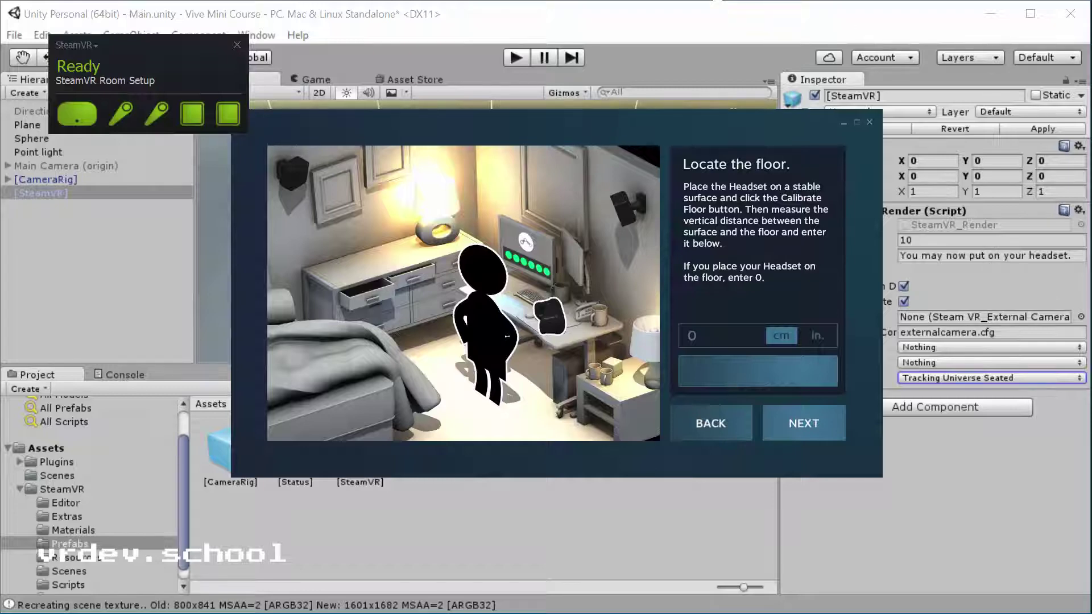
pyautogui.click(814, 426)
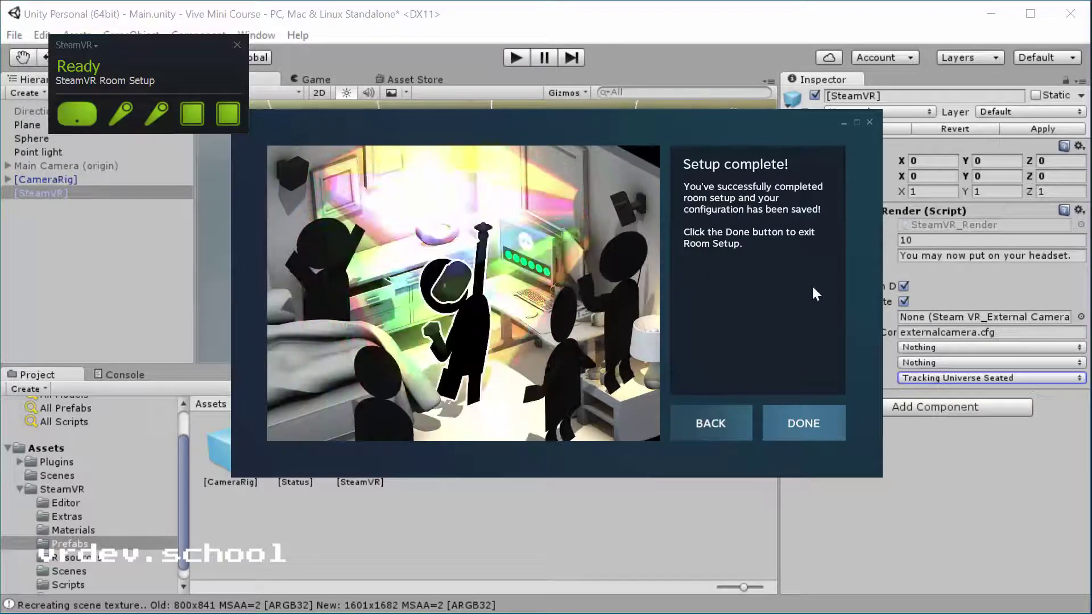
# Close Room Setup, re-centre the SteamVR status window, and return to the Unity editor
pyautogui.click(818, 417)
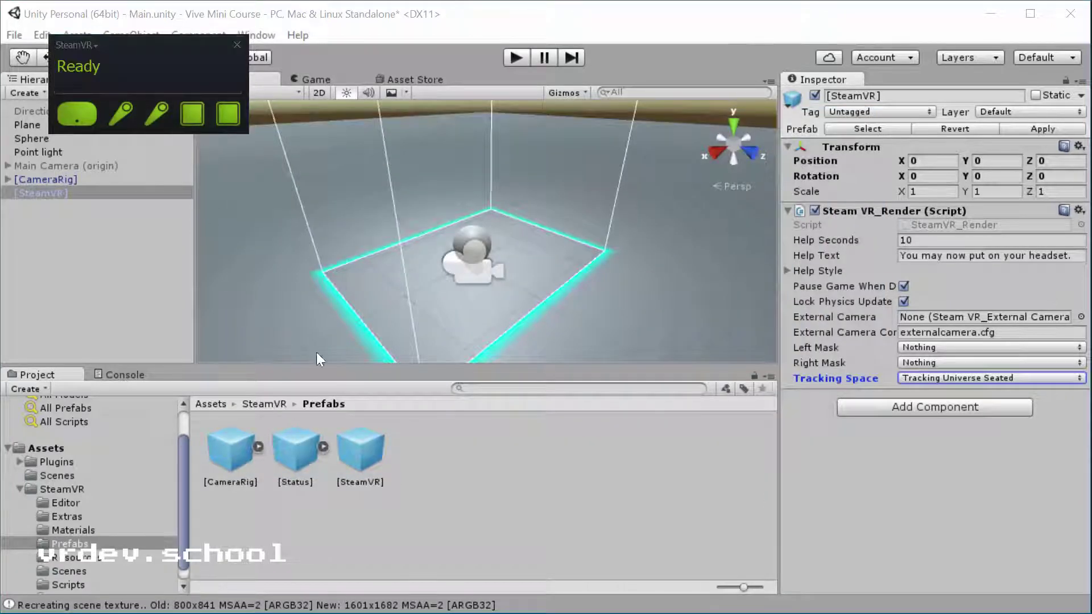
pyautogui.moveTo(145, 38); pyautogui.dragTo(480, 314)
pyautogui.click(466, 457)
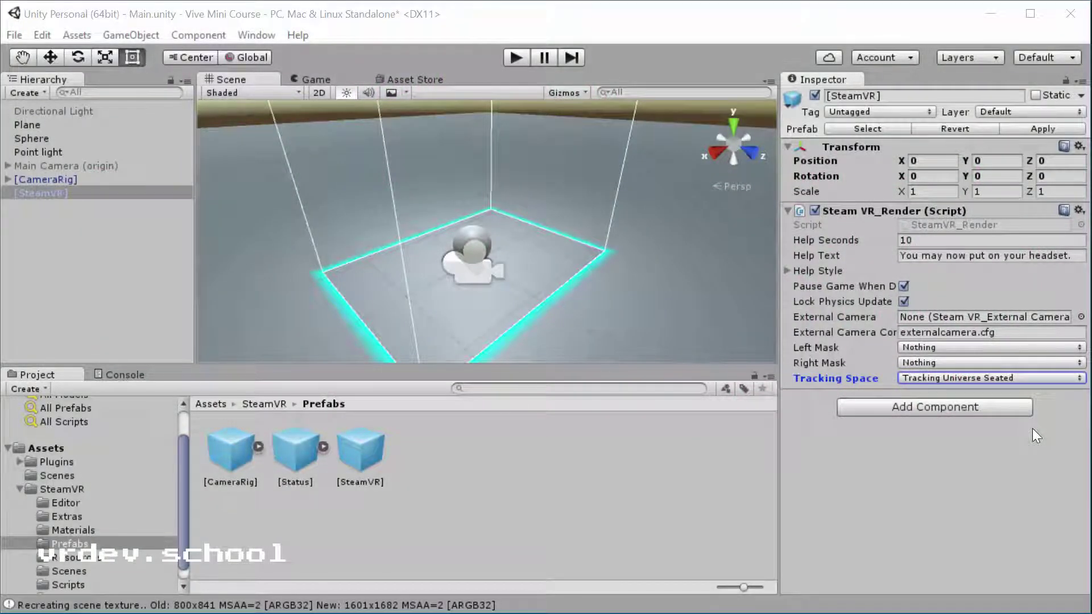
# Run the Main.unity scene in Play mode, then stop it
pyautogui.click(510, 58)
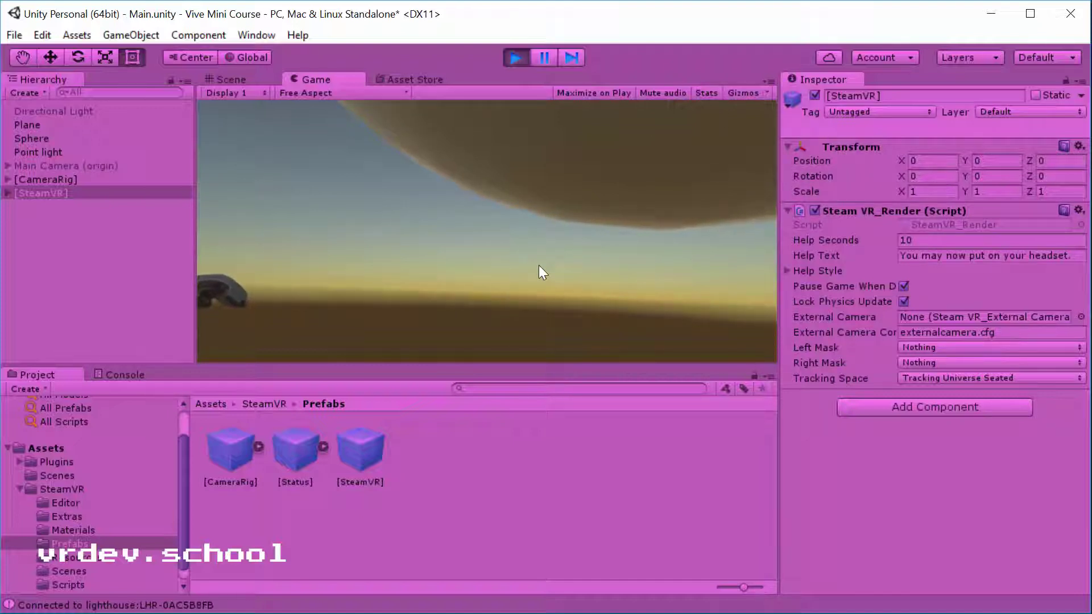
pyautogui.click(513, 57)
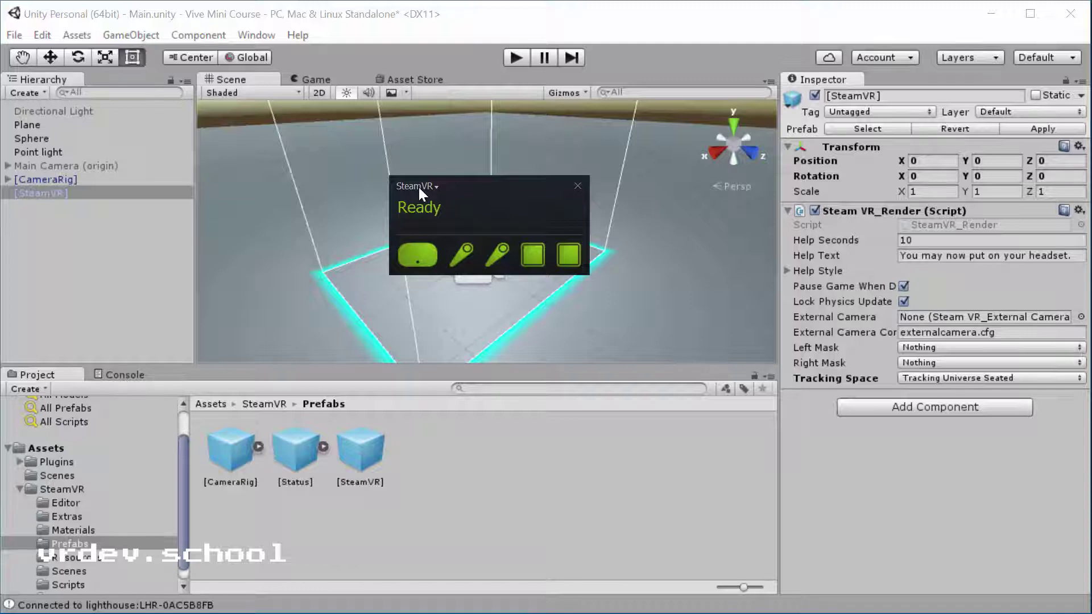
# Open the SteamVR Display Mirror and move the status window to the lower right
pyautogui.click(418, 186)
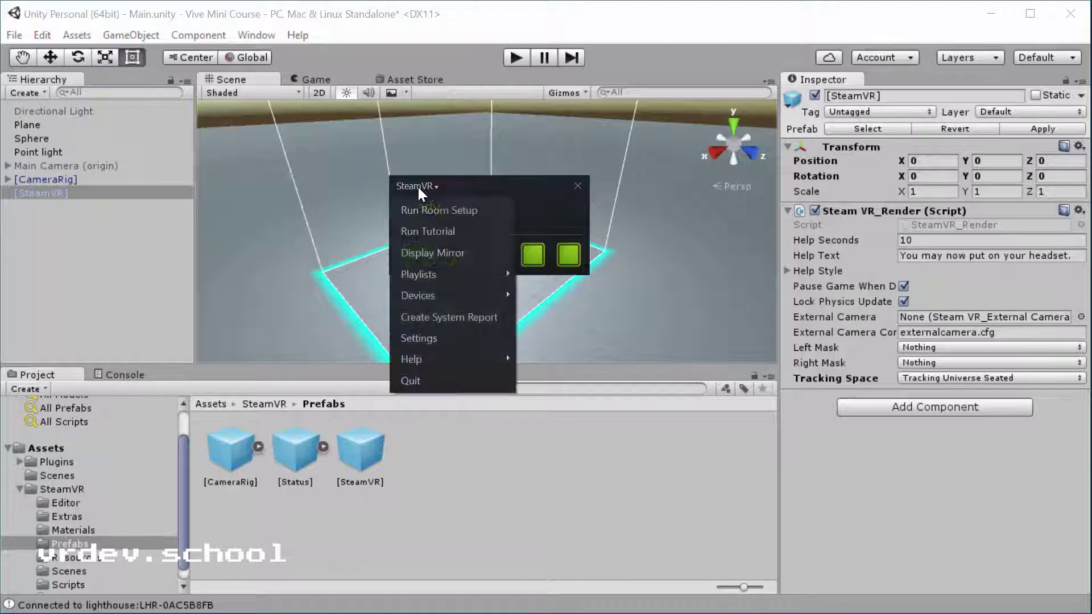
pyautogui.click(453, 255)
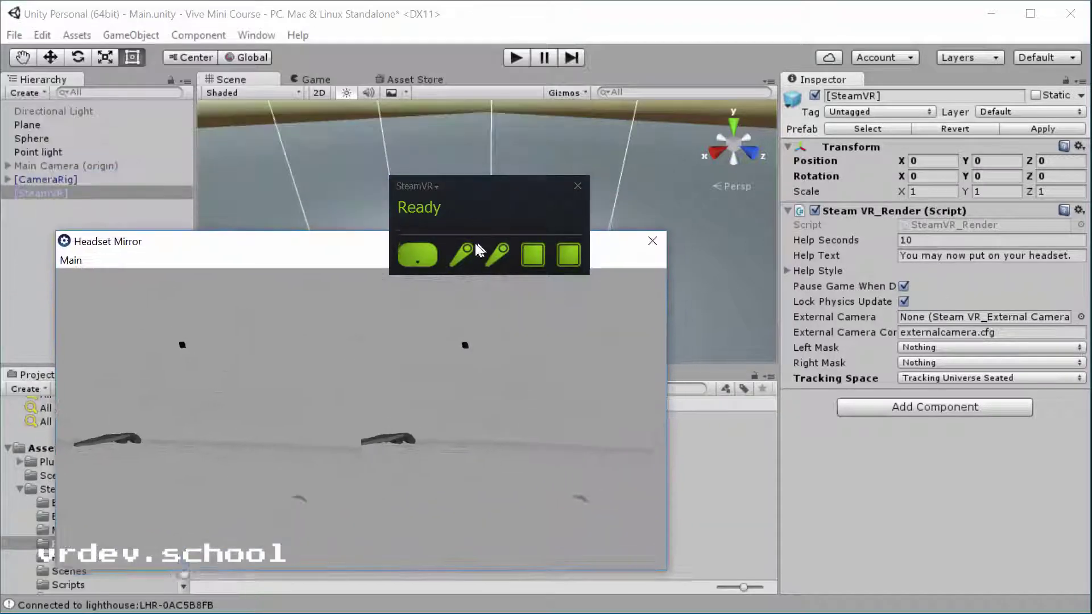
pyautogui.moveTo(488, 198); pyautogui.dragTo(859, 473)
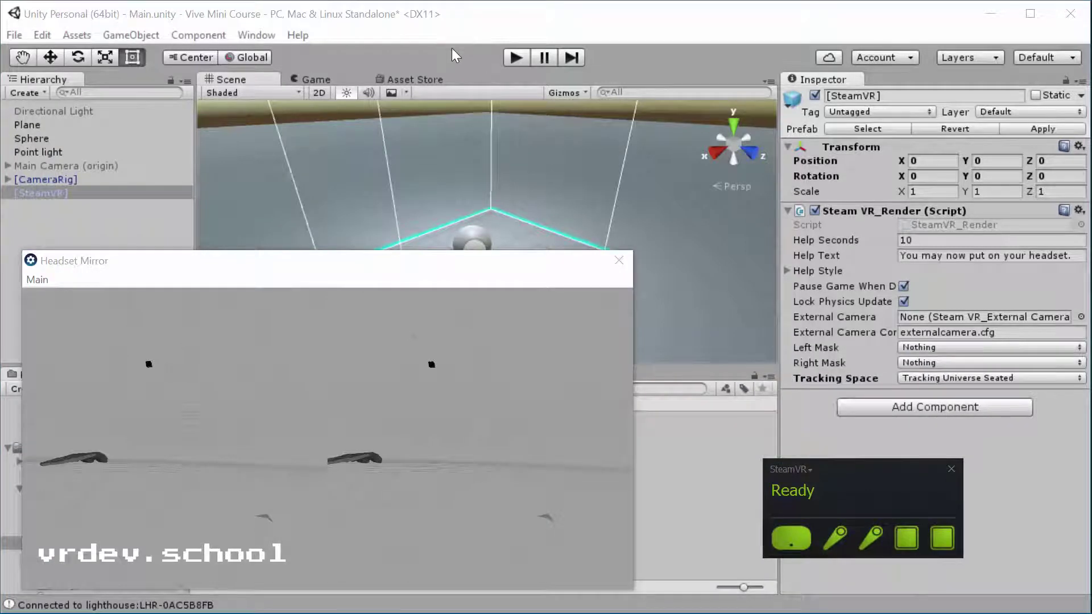
# Start Play mode to view the scene through the Headset Mirror
pyautogui.click(514, 57)
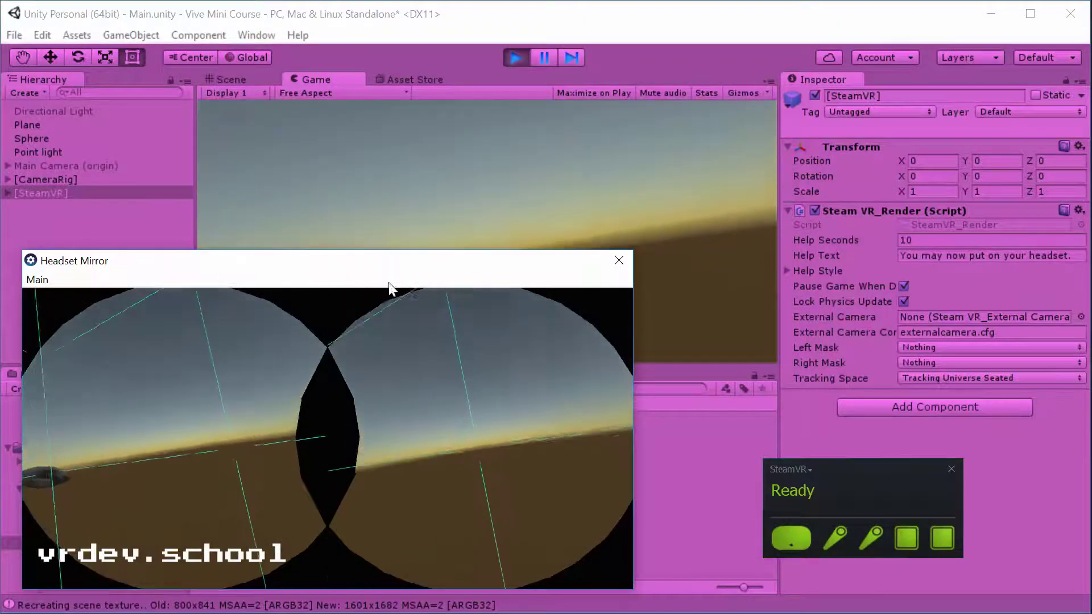
# Stop play, set [CameraRig] Position Y to 1.3, and run the scene again
pyautogui.click(518, 58)
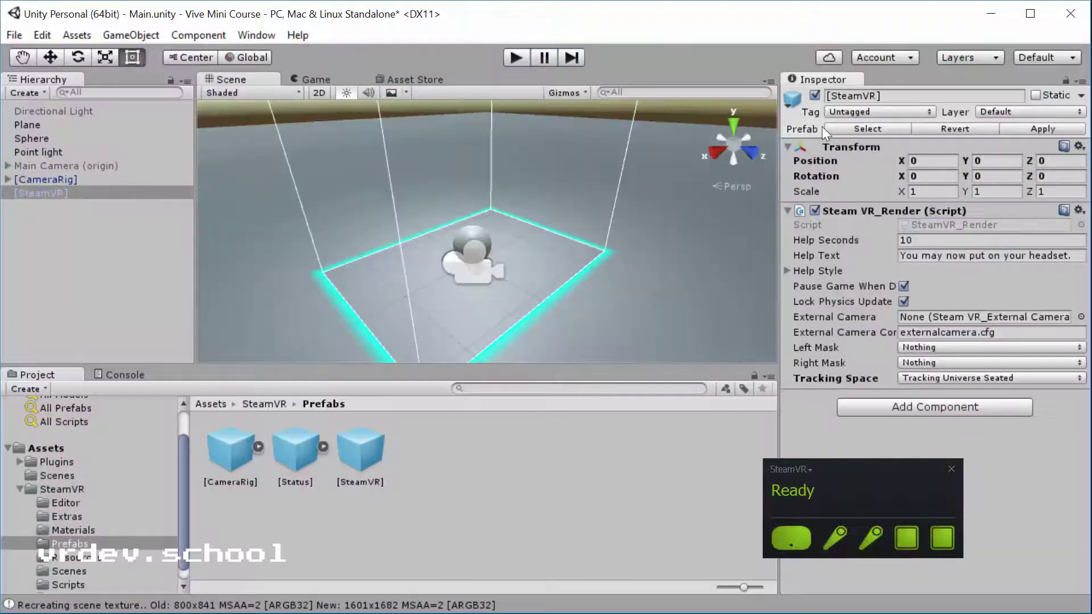
pyautogui.click(45, 179)
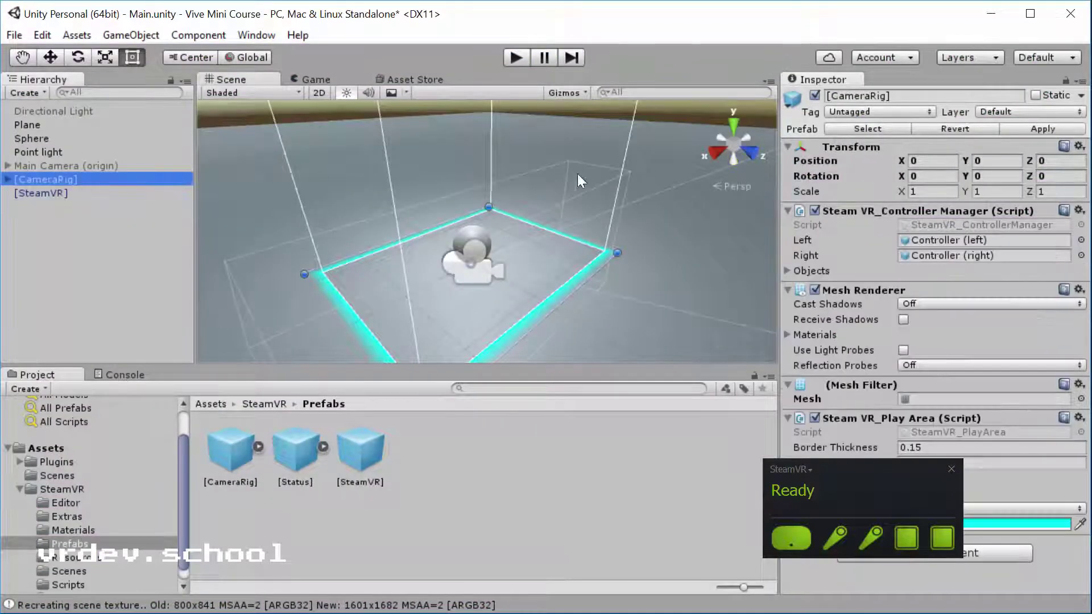
pyautogui.click(988, 160)
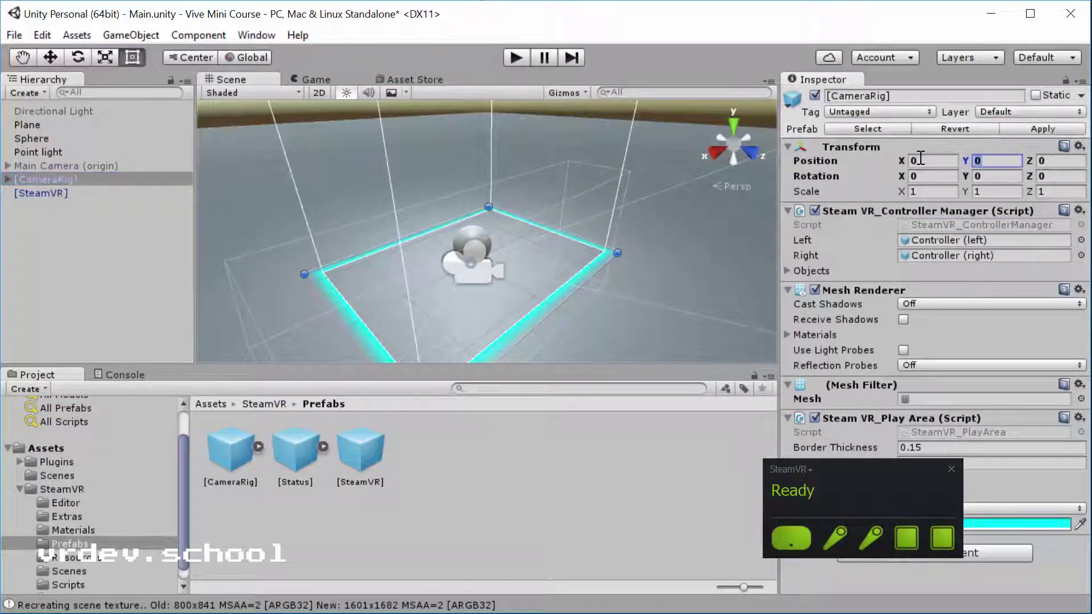
pyautogui.write('1.3')
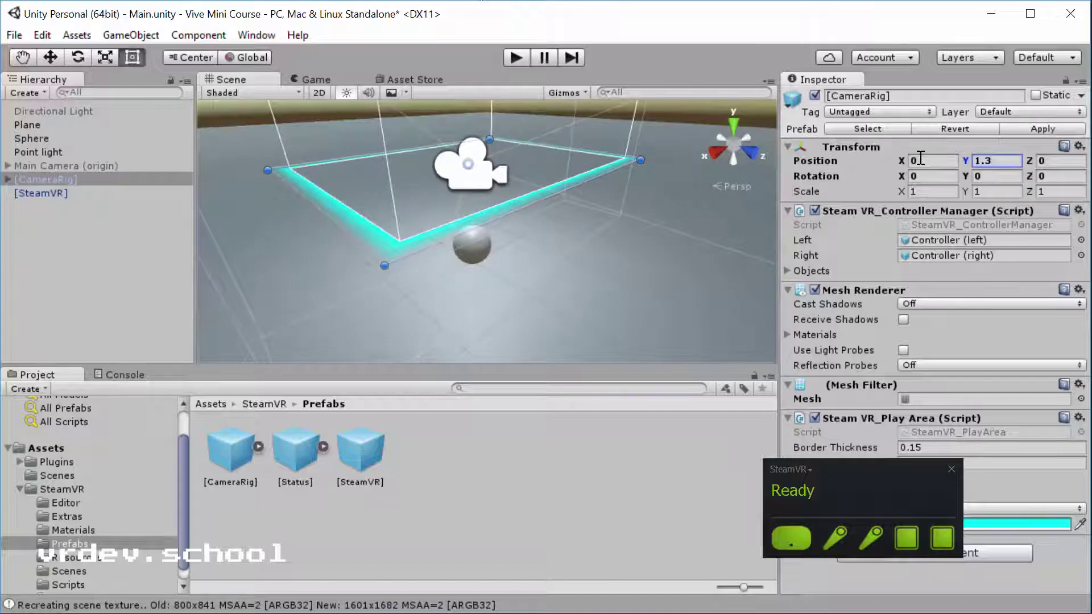
pyautogui.click(512, 61)
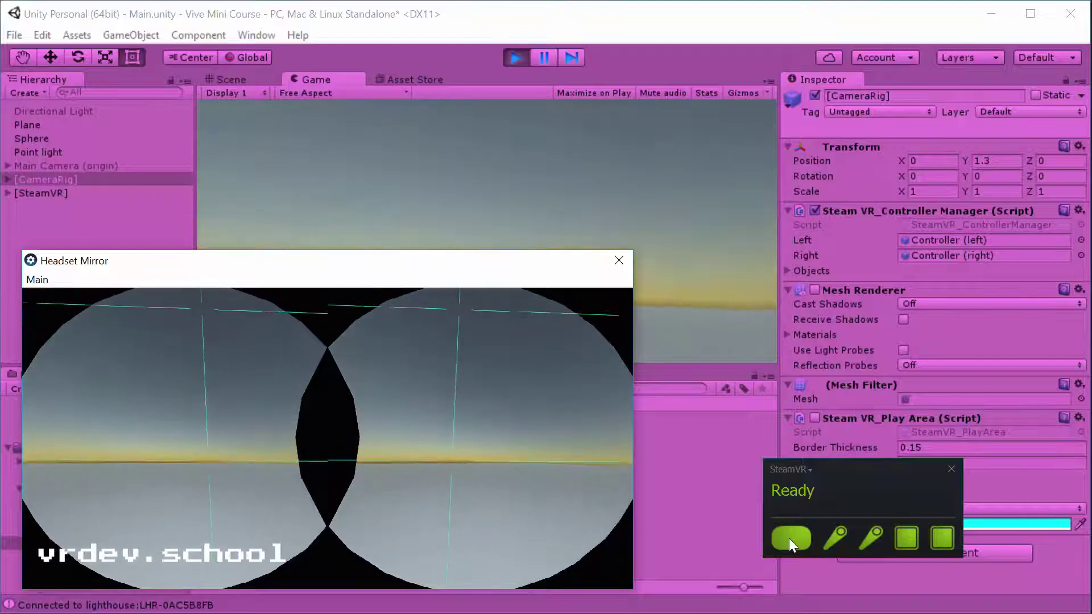
pyautogui.click(507, 60)
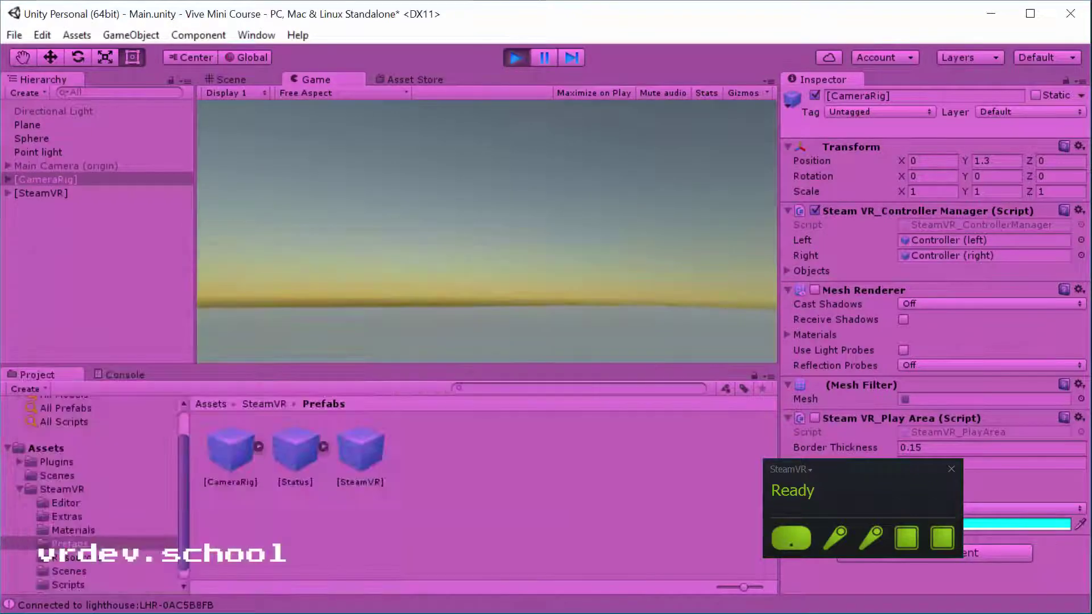
# Stop Play mode with Ctrl+P and set the SteamVR_PlayArea Size to Calibrated
pyautogui.hotkey('ctrl', 'p')
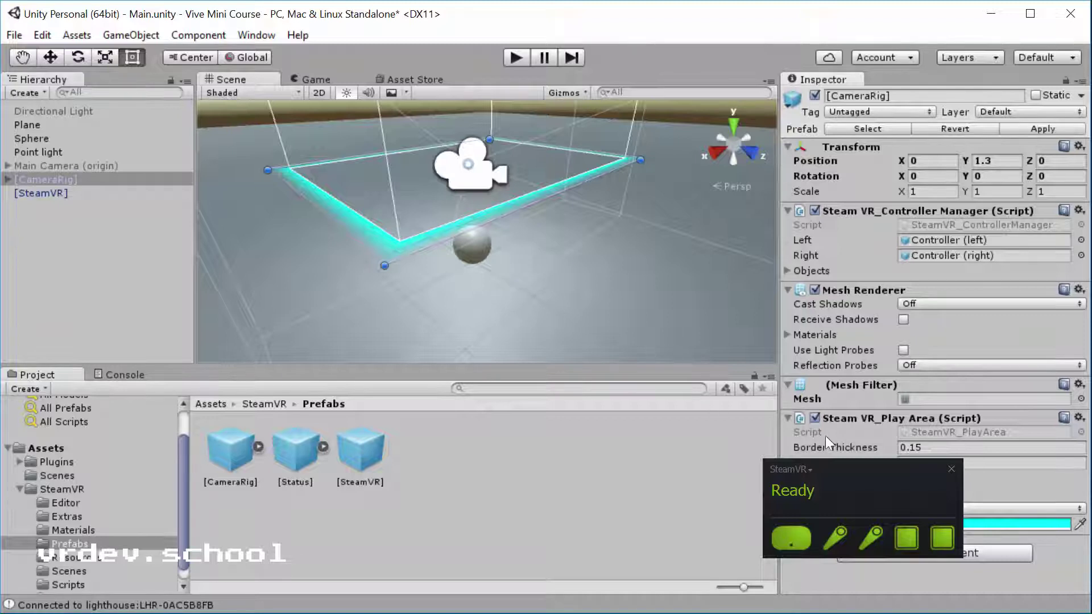
pyautogui.moveTo(852, 470); pyautogui.dragTo(800, 486)
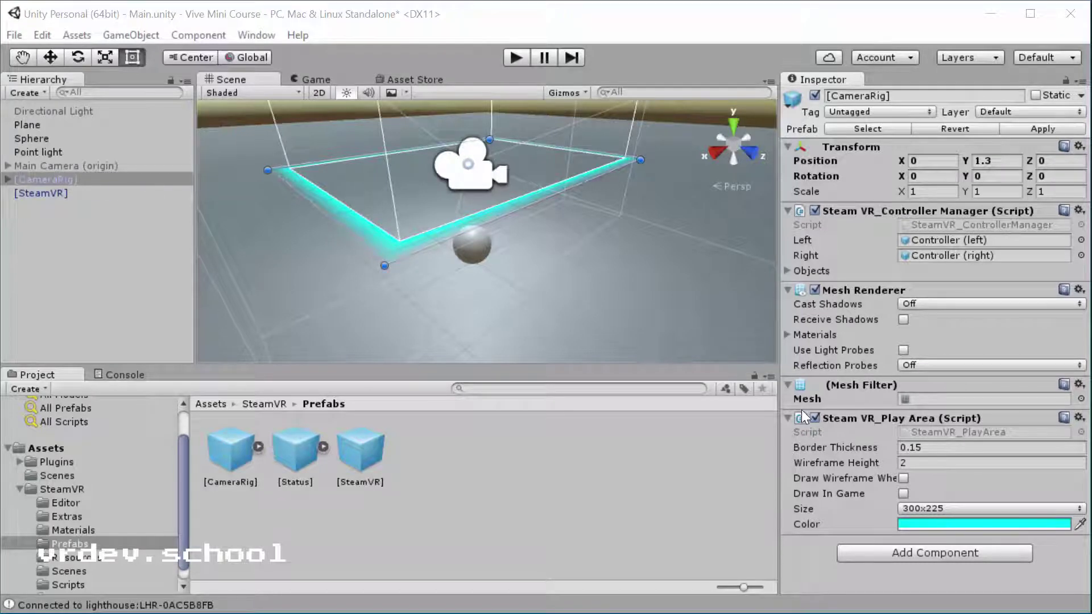
pyautogui.click(956, 510)
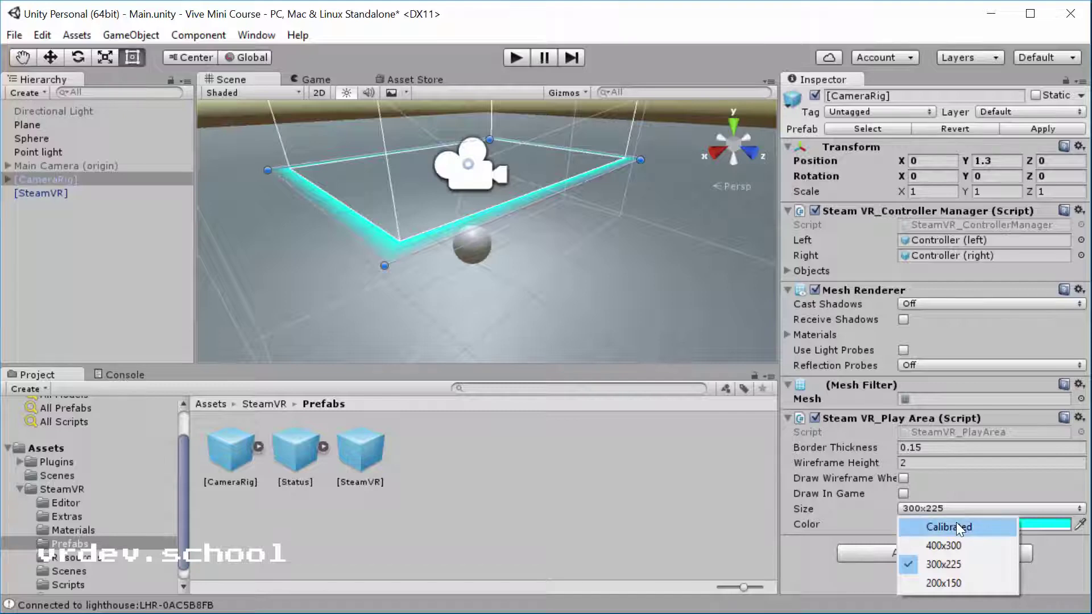
pyautogui.click(956, 527)
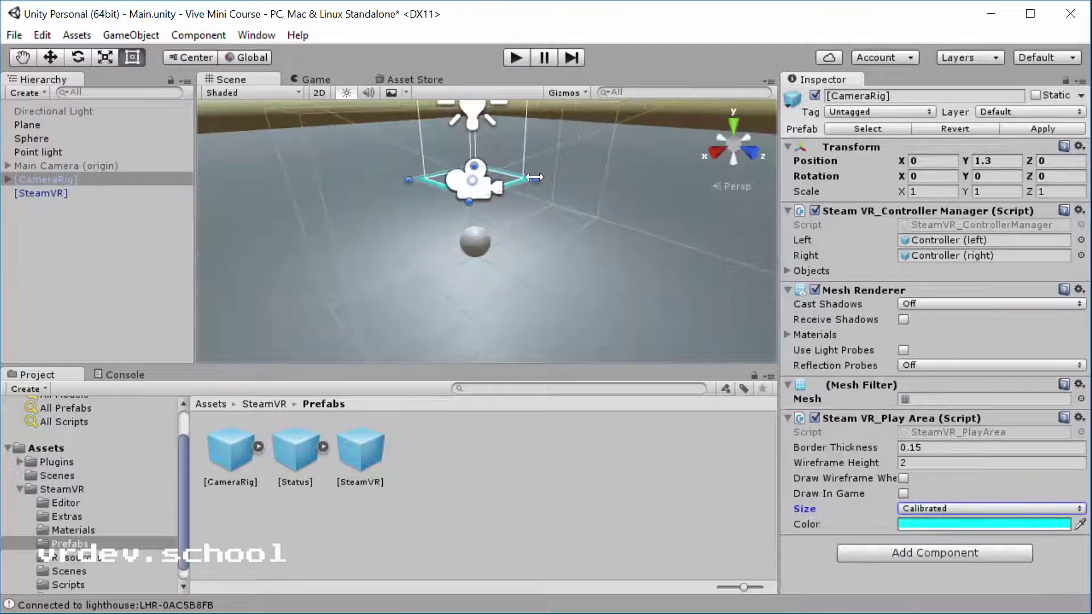
# Frame the CameraRig and orbit the Scene view for a close look at its small Calibrated play area
pyautogui.moveTo(538, 171); pyautogui.dragTo(179, 119, button='middle')
pyautogui.press('f')
pyautogui.keyDown('alt'); pyautogui.moveTo(509, 302); pyautogui.dragTo(492, 265); pyautogui.keyUp('alt')
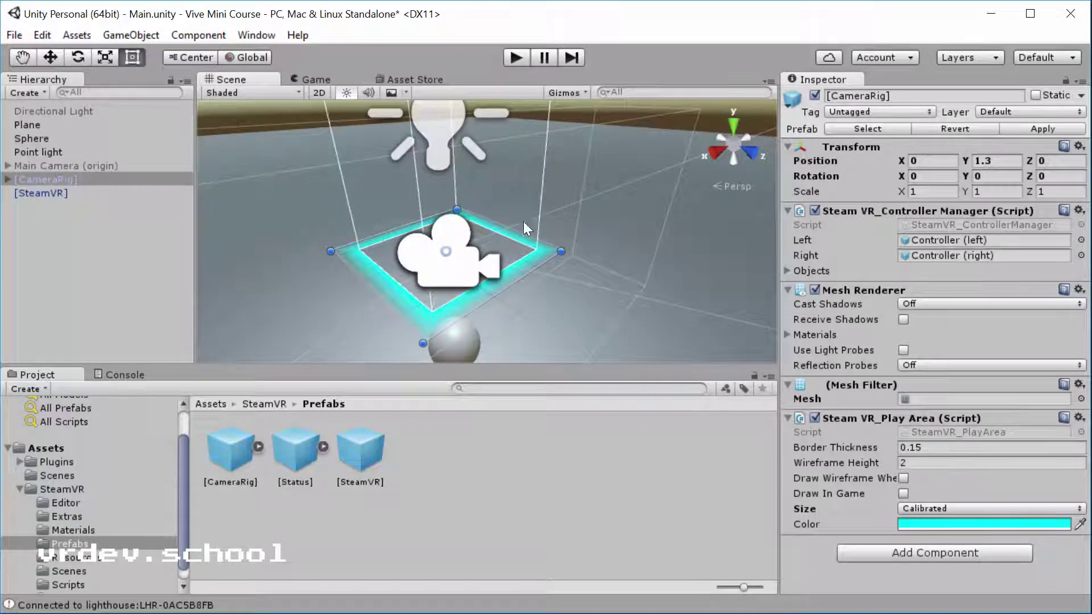